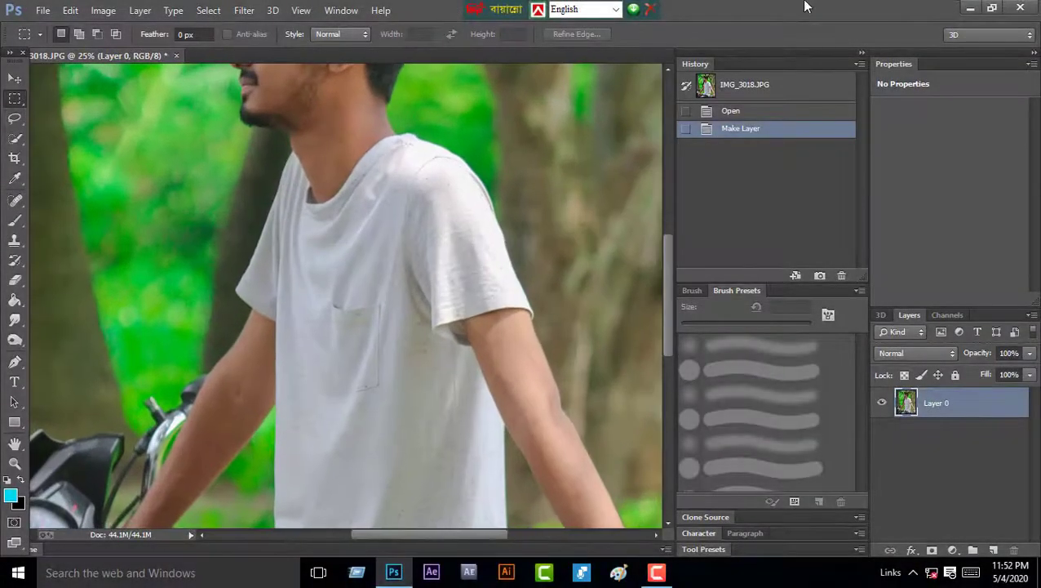
With Quick Selection, select the shirt's left shoulder, chest, front and hem
left_click_drag(669, 242, 687, 222)
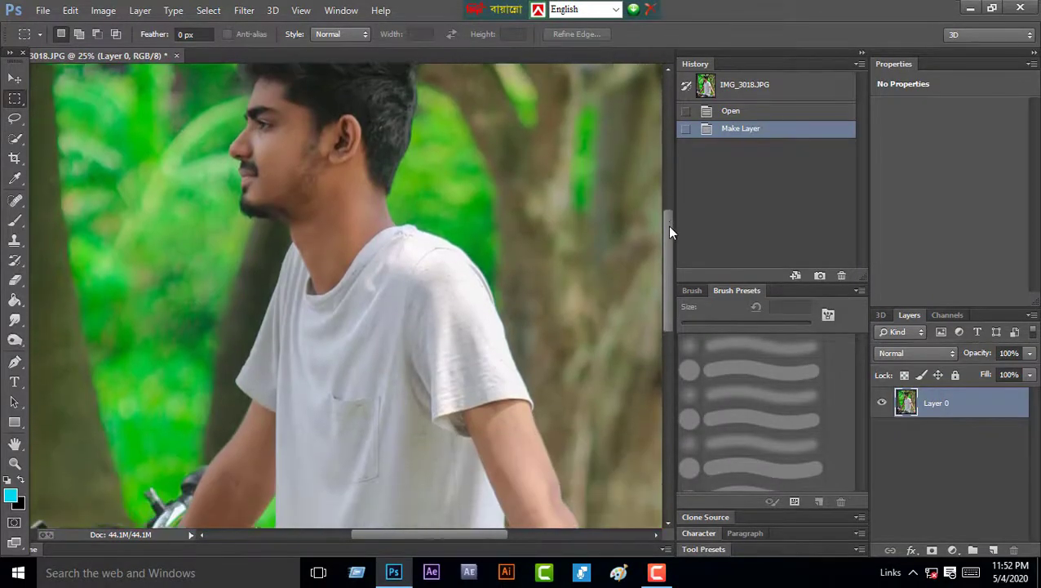
left_click(13, 118)
left_click(16, 139)
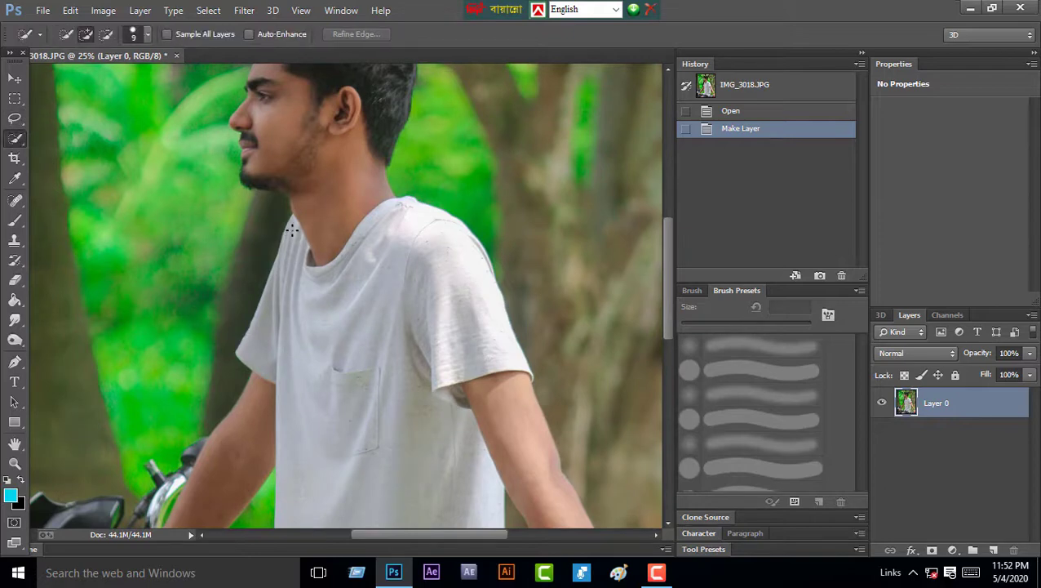
left_click_drag(269, 321, 331, 335)
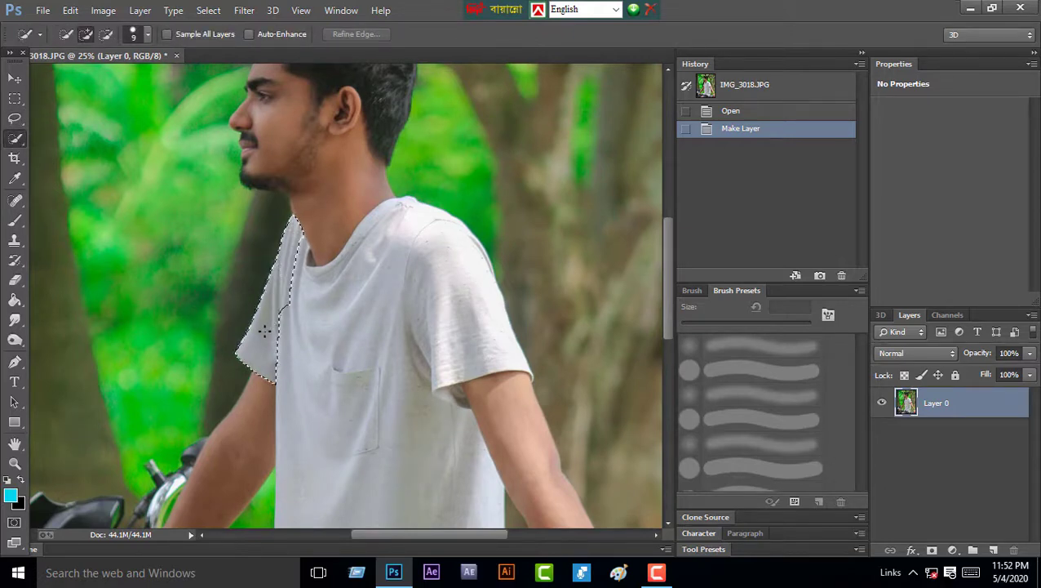
left_click_drag(359, 376, 369, 423)
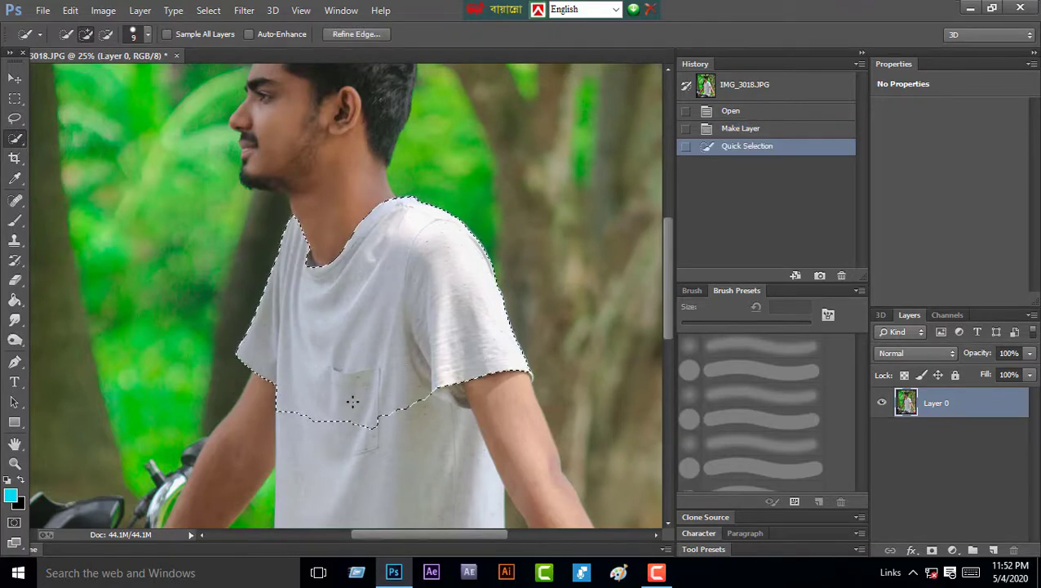
left_click_drag(378, 362, 390, 492)
Zoom in and add the sleeve hem and collar to the shirt selection
left_click_drag(670, 281, 664, 362)
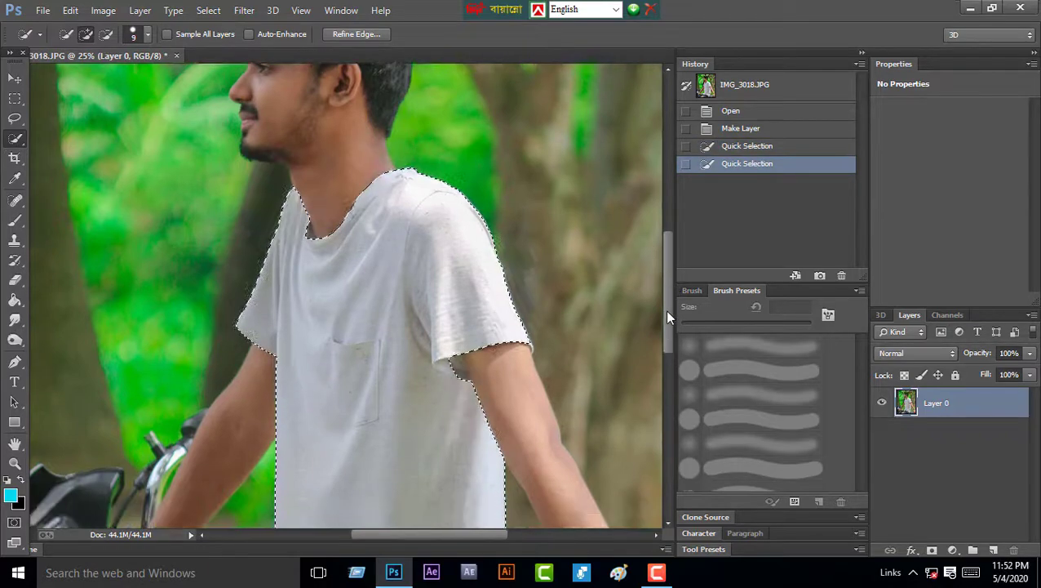
scroll(317, 375, "up", 4)
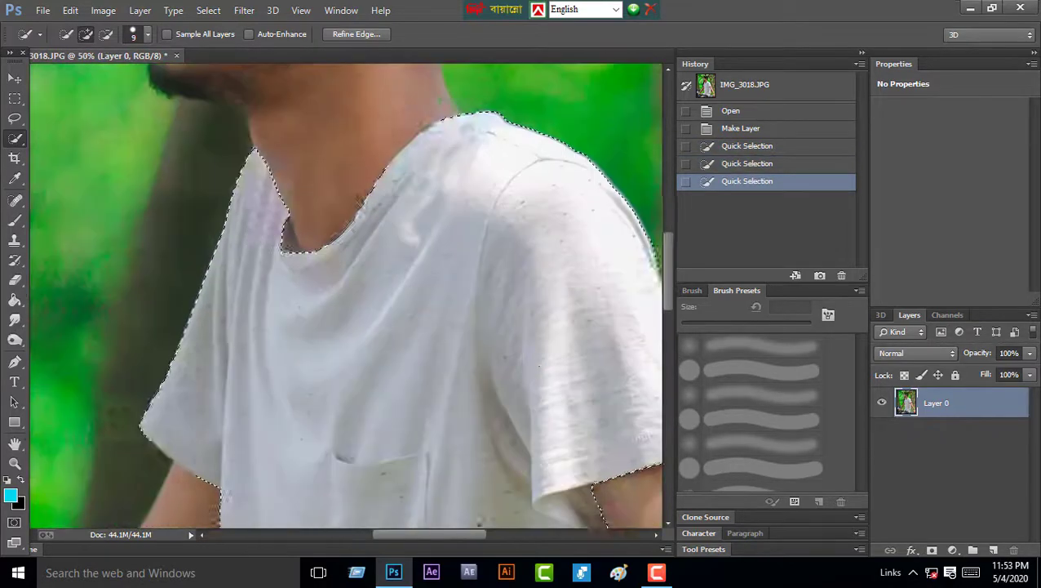
left_click(524, 272)
mouse_move(524, 272)
left_mouse_down()
mouse_move(664, 260)
mouse_move(477, 384)
mouse_move(422, 225)
mouse_move(439, 416)
left_mouse_up()
scroll(439, 416, "down", 2)
scroll(439, 416, "down", 2)
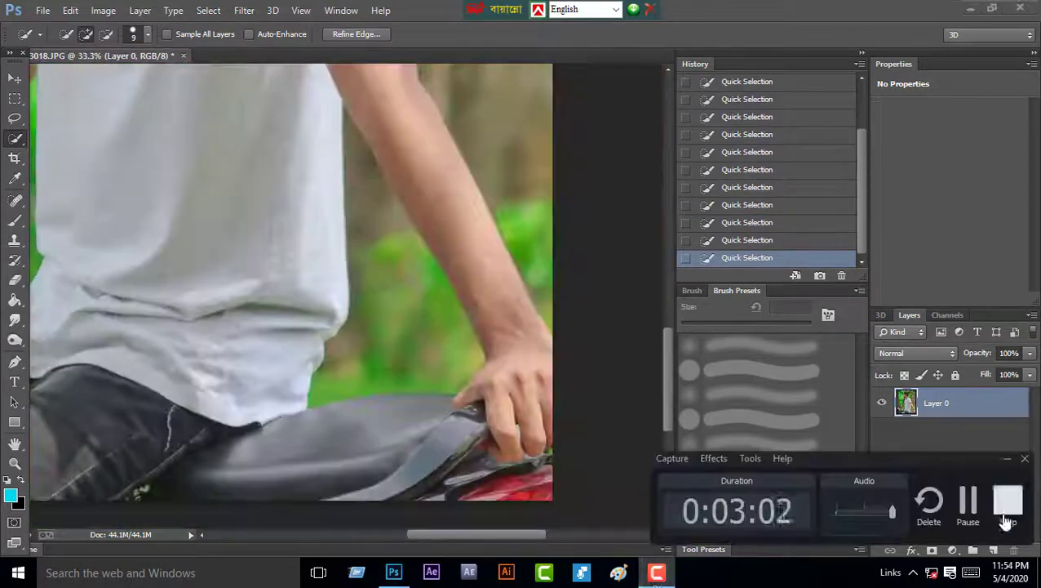
scroll(461, 378, "down", 2)
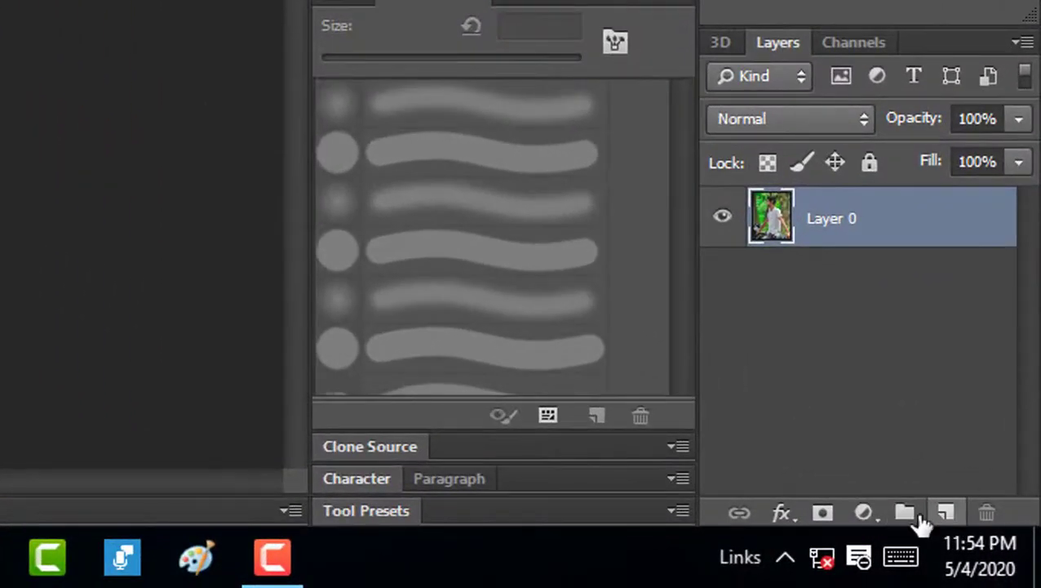
Add empty Layer 1 and set the Brush's foreground colour to cyan 00dcf6
left_click(947, 512)
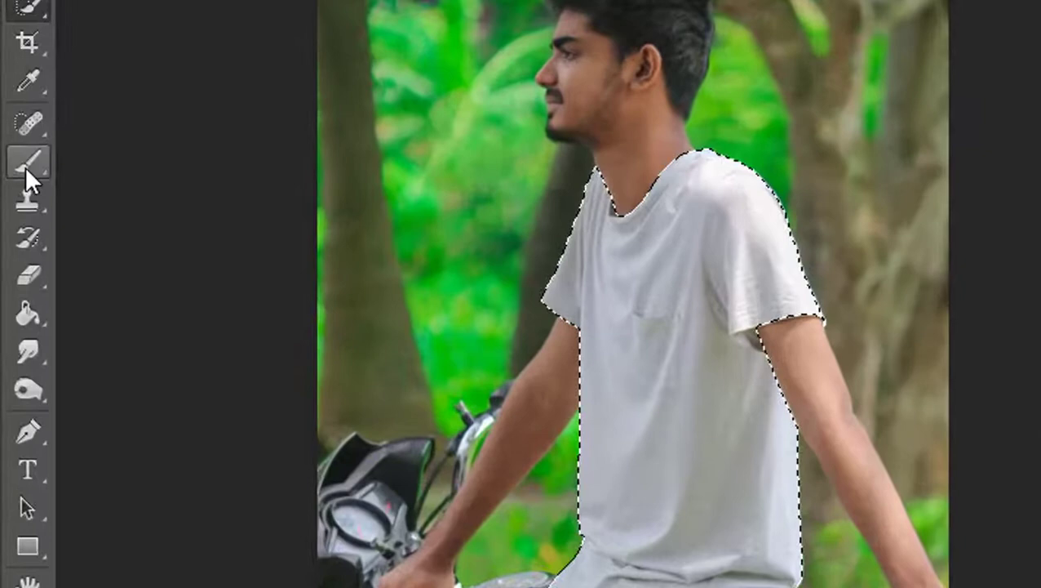
left_click(16, 220)
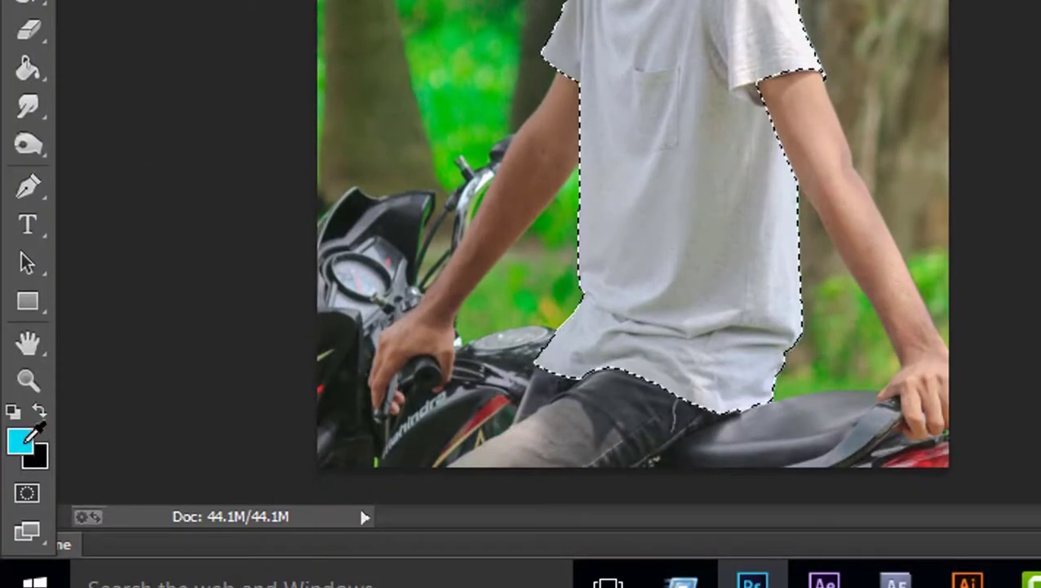
left_click(27, 440)
type("00dcf6")
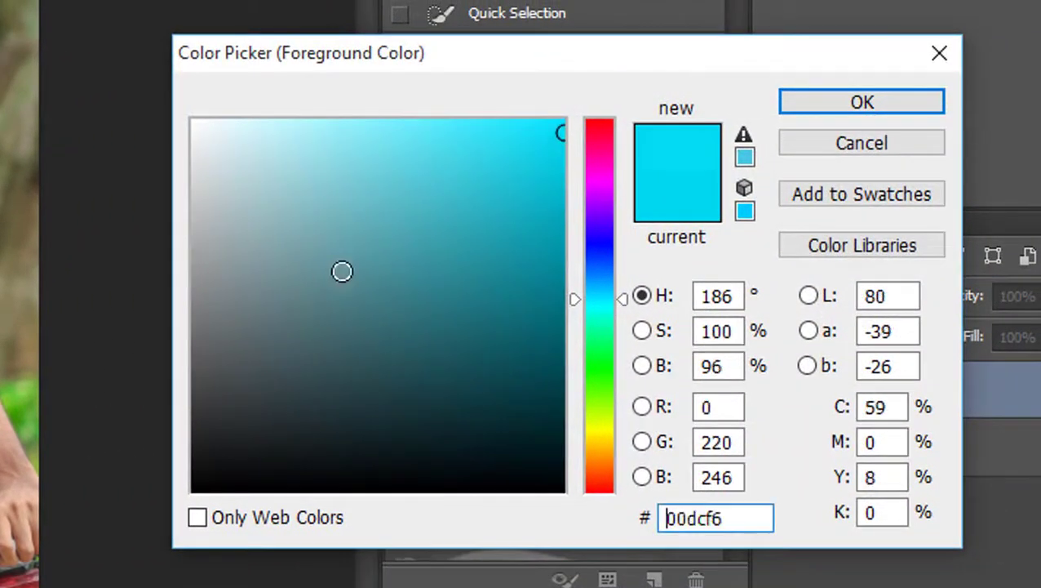
left_click(808, 114)
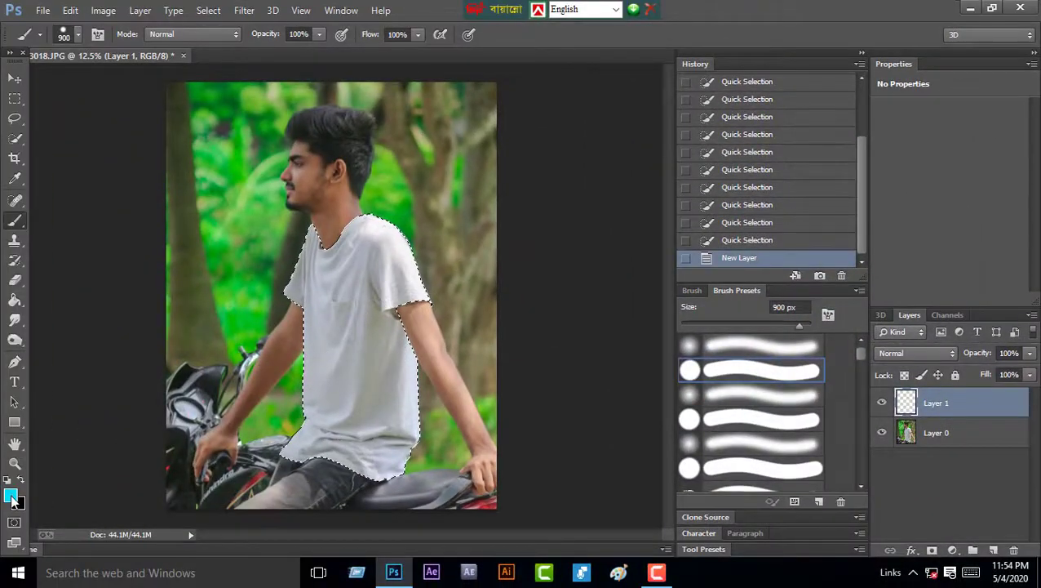
Zoom in slightly and brush cyan over the selected shirt, including sleeves, collar and hem
left_click(13, 500)
left_click(931, 274)
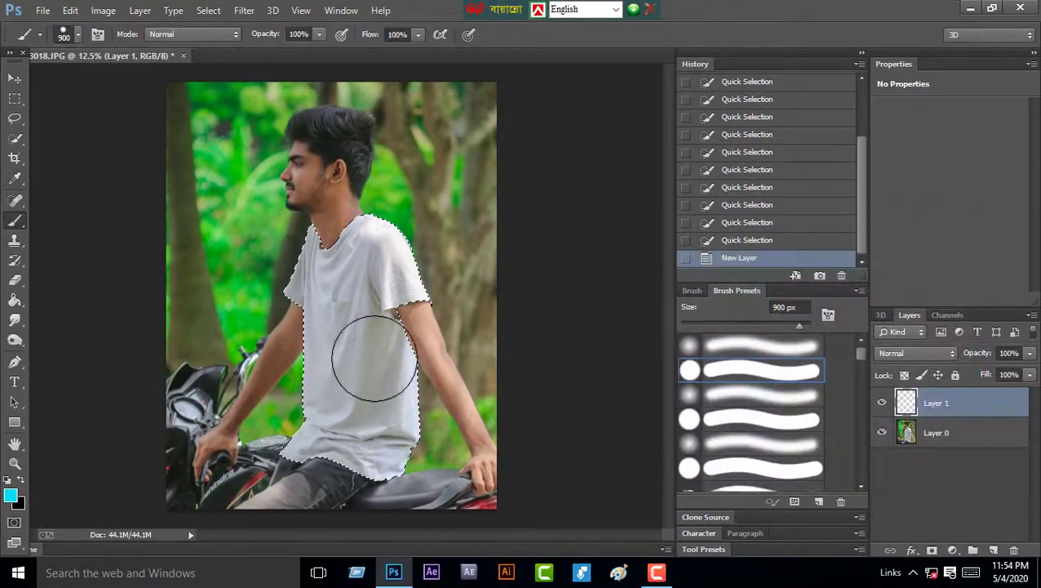
key("ctrl+plus")
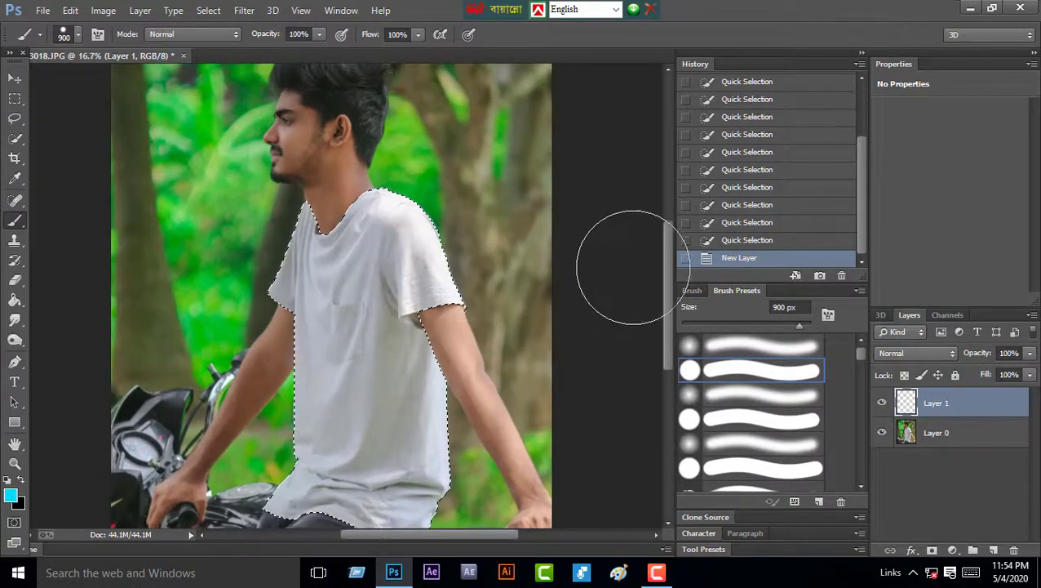
scroll(664, 293, "down", 2)
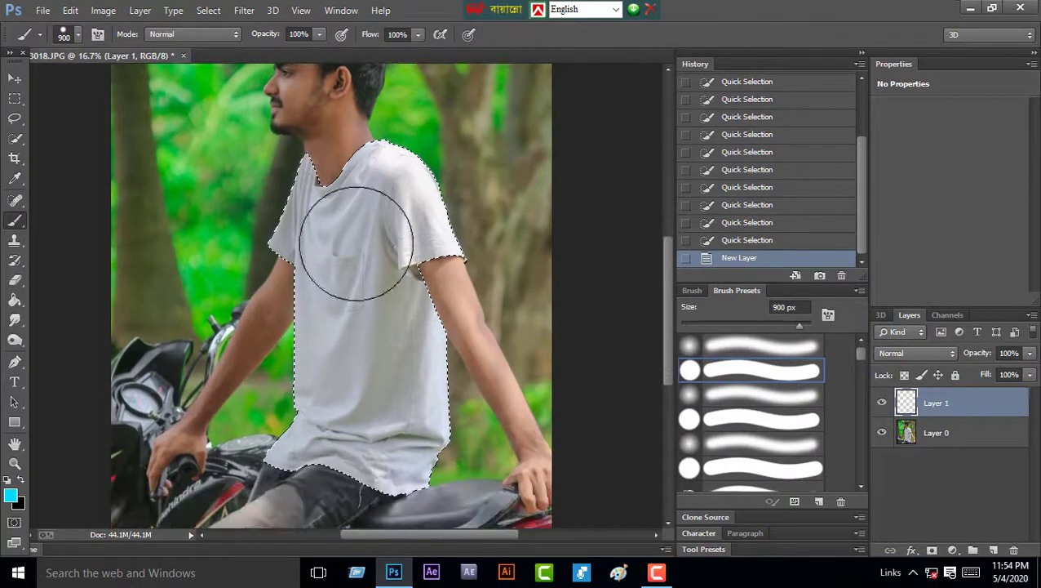
mouse_move(298, 200)
left_mouse_down()
mouse_move(326, 267)
mouse_move(379, 202)
mouse_move(421, 267)
mouse_move(325, 426)
mouse_move(462, 344)
mouse_move(434, 442)
left_mouse_up()
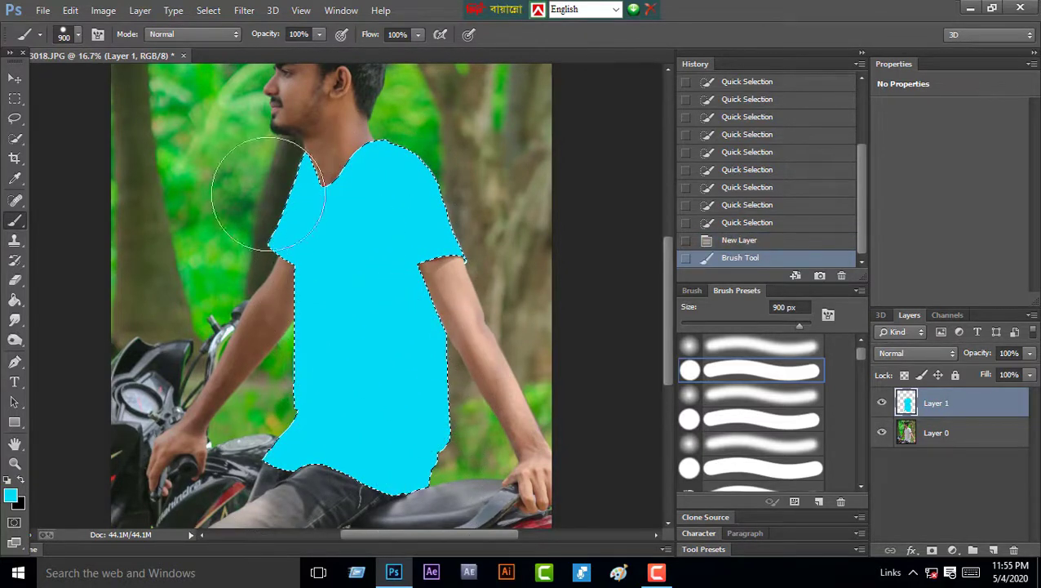
Deselect the shirt selection on the canvas
left_click(15, 120)
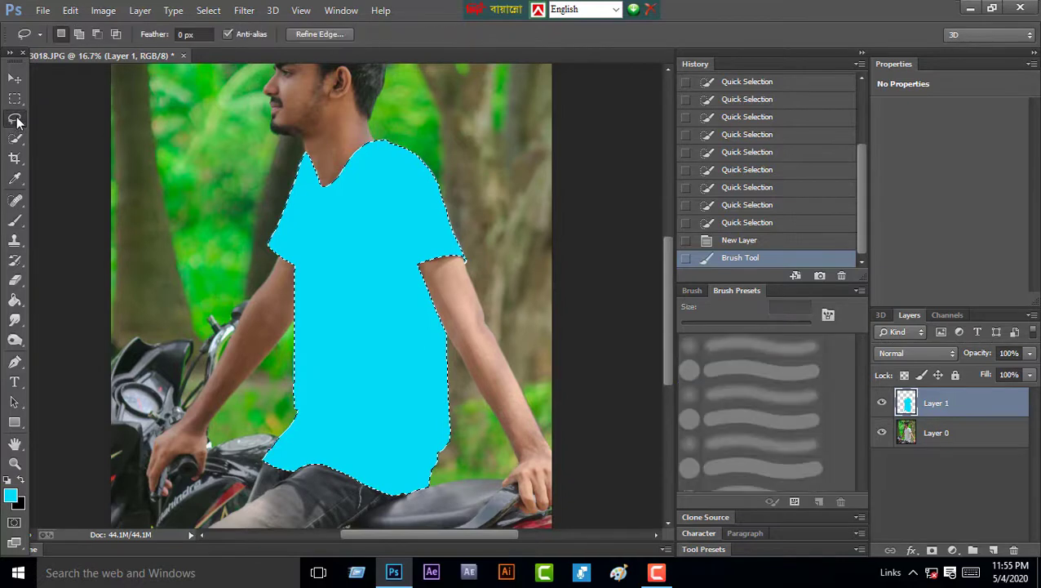
right_click(342, 216)
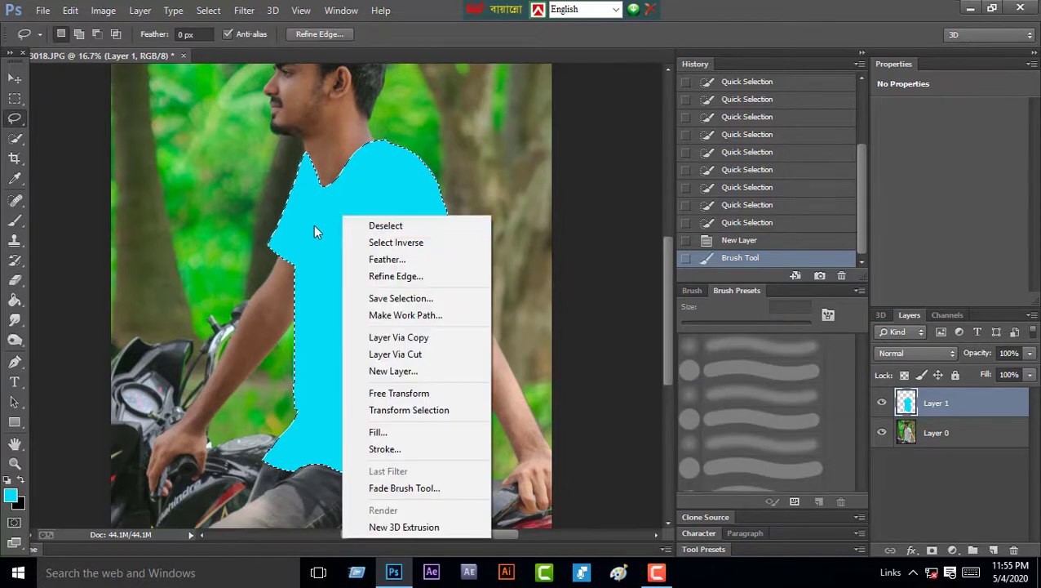
left_click(380, 227)
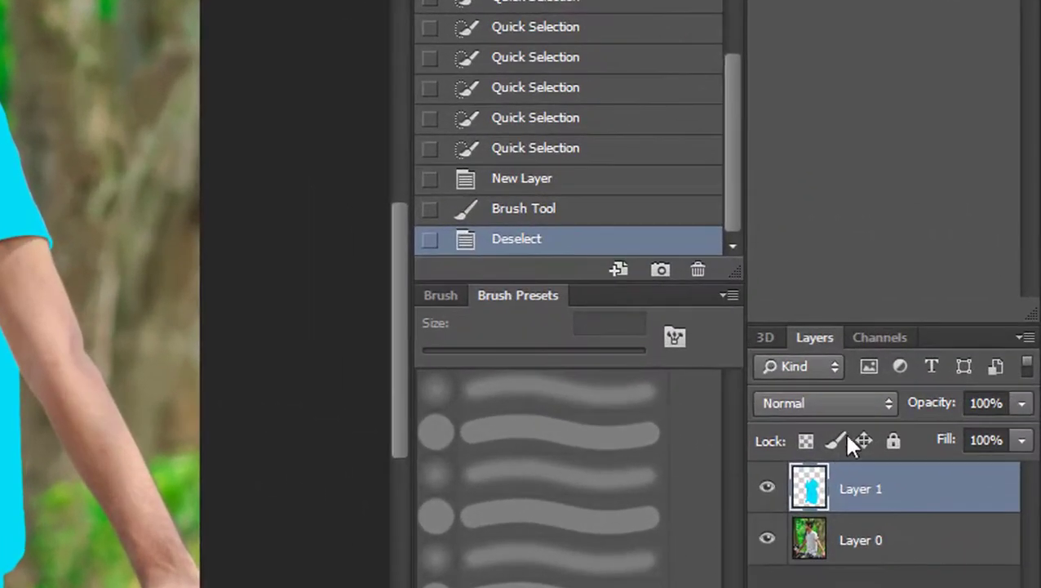
Set Layer 1 to Multiply blending with its Fill lowered to 85%
left_click(828, 404)
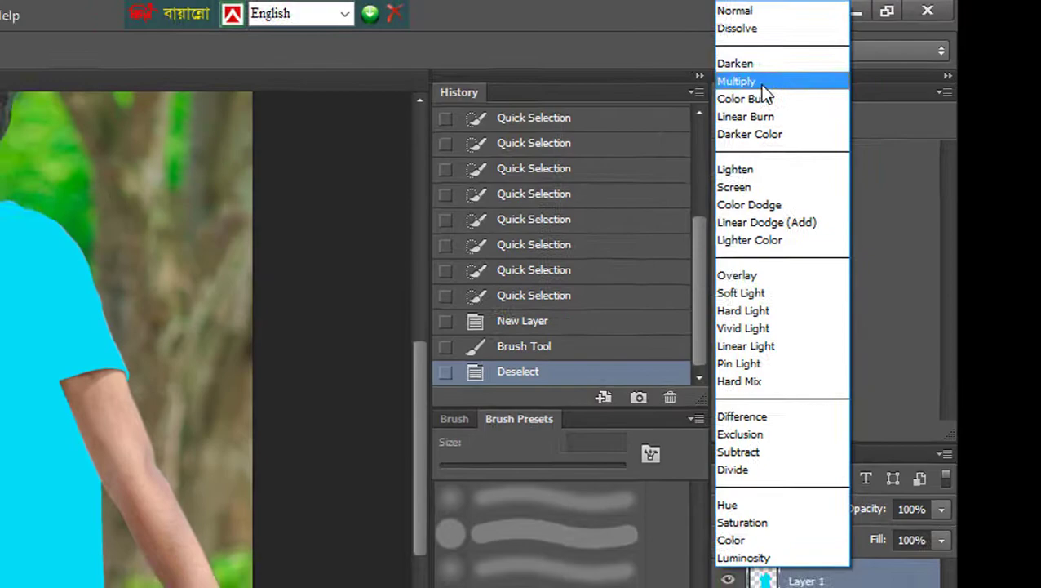
left_click(723, 83)
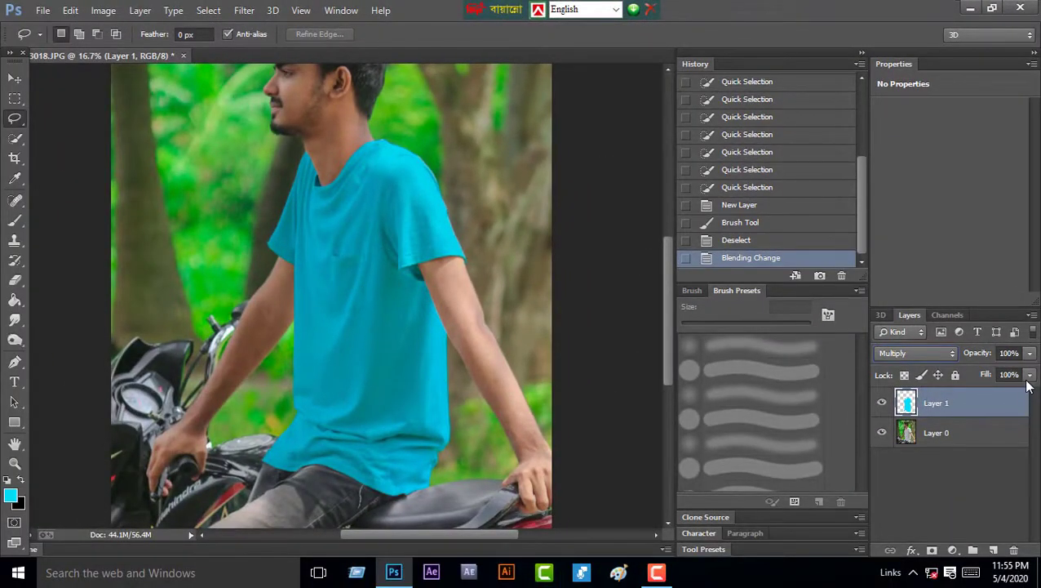
left_click(1029, 374)
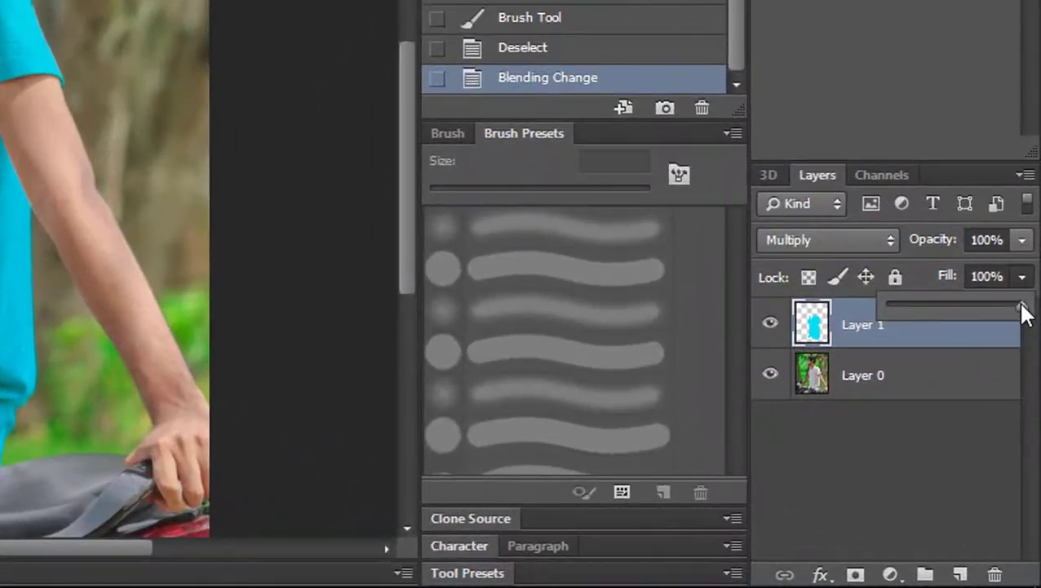
left_click_drag(1030, 392, 1027, 392)
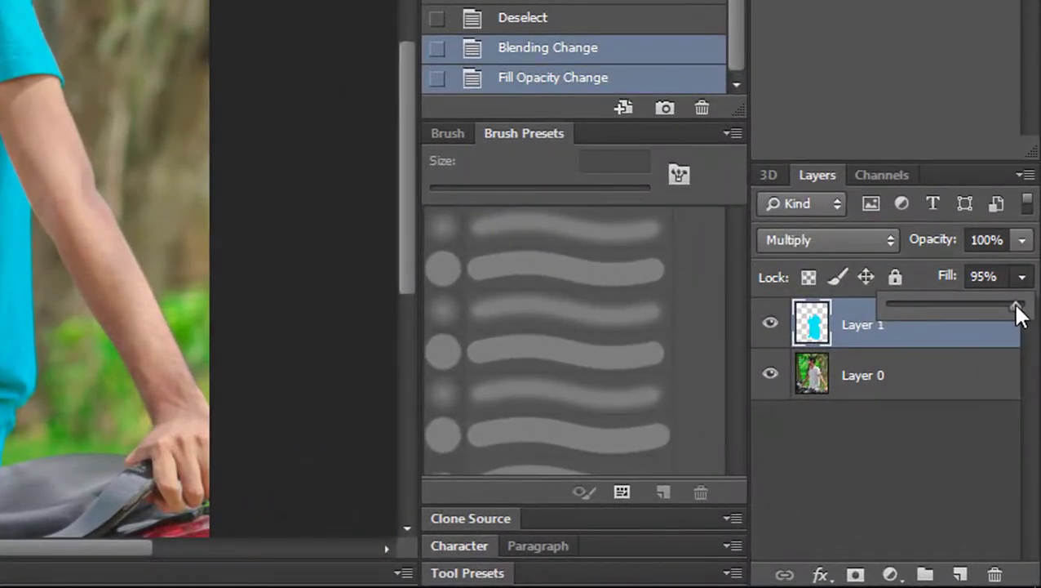
left_click_drag(1003, 314, 1001, 315)
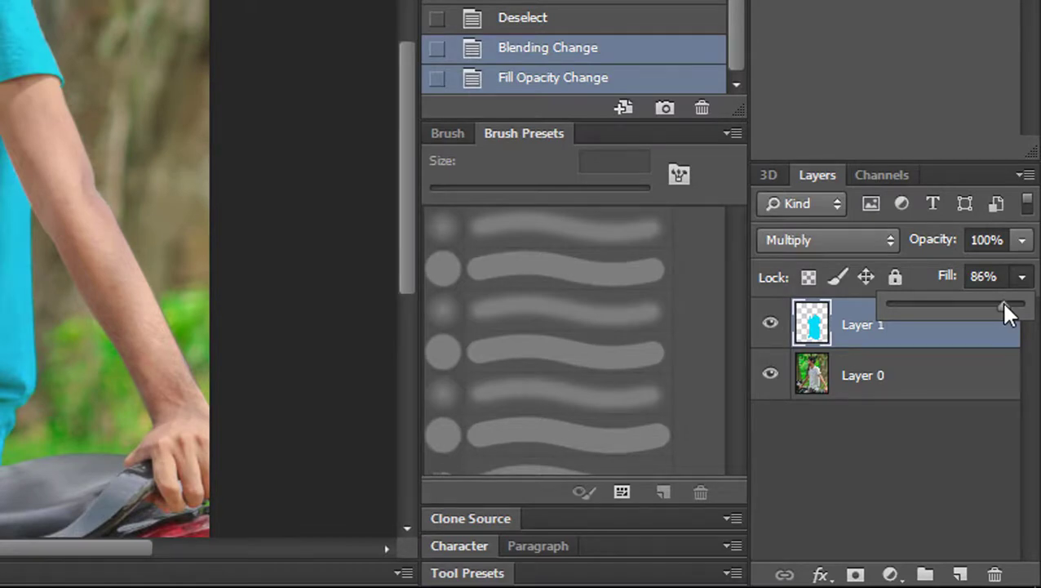
left_click_drag(1004, 313, 1003, 314)
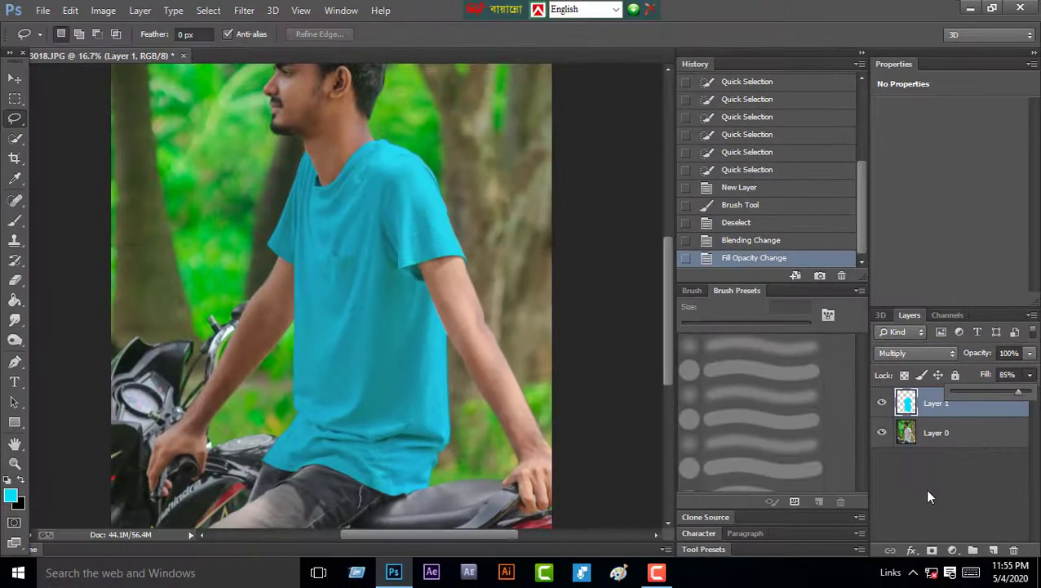
left_click(928, 491)
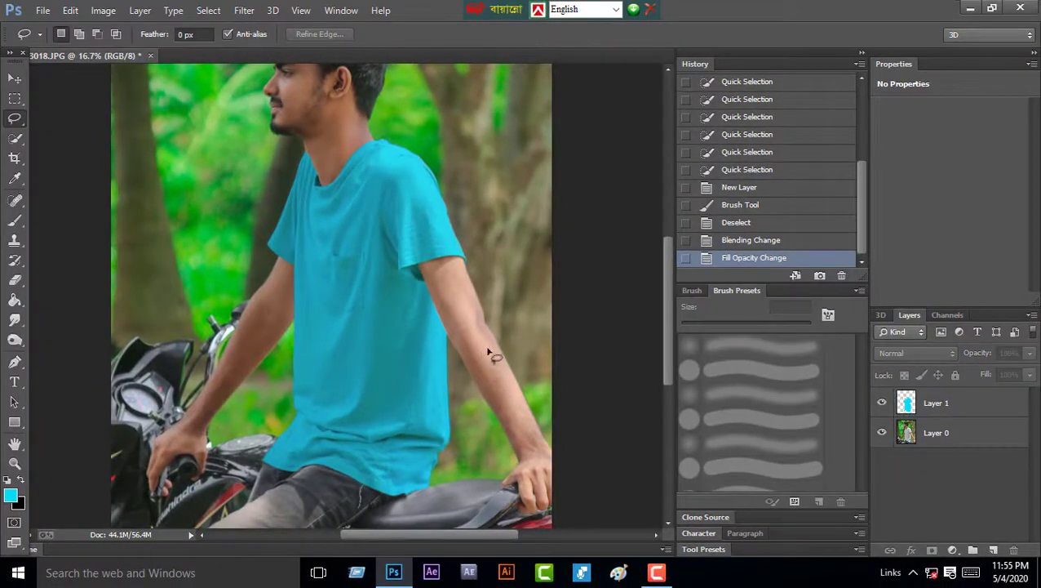
left_click(883, 403)
left_click(883, 403)
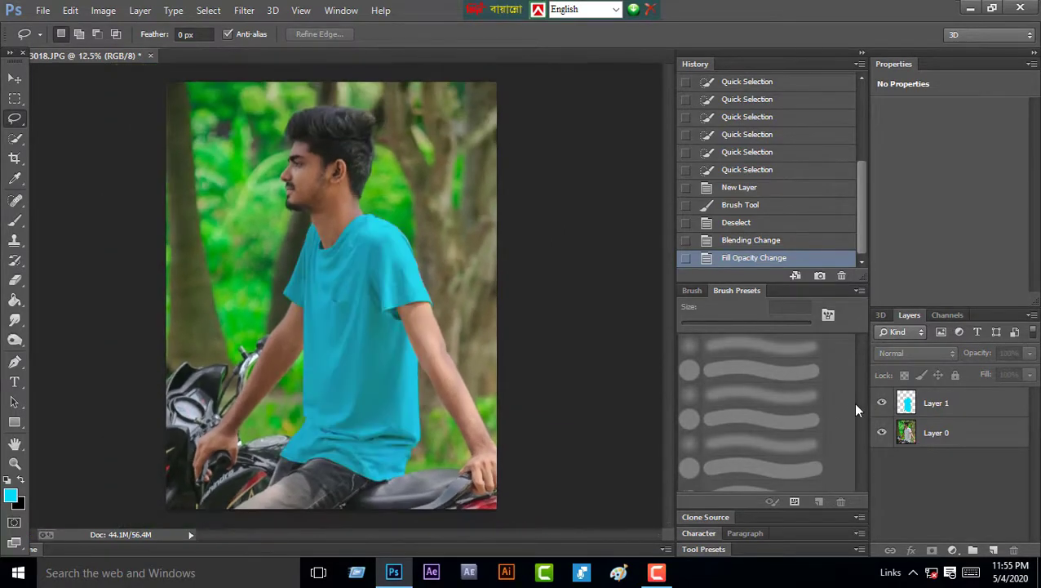
key("ctrl+plus")
key("ctrl+minus")
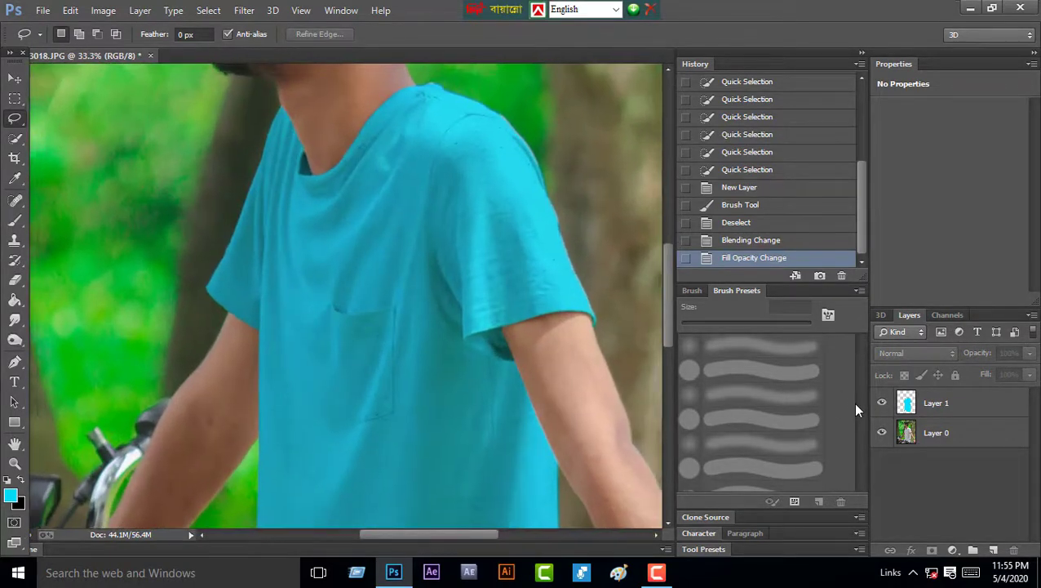
key("ctrl+minus")
key("ctrl+minus")
key("ctrl+plus")
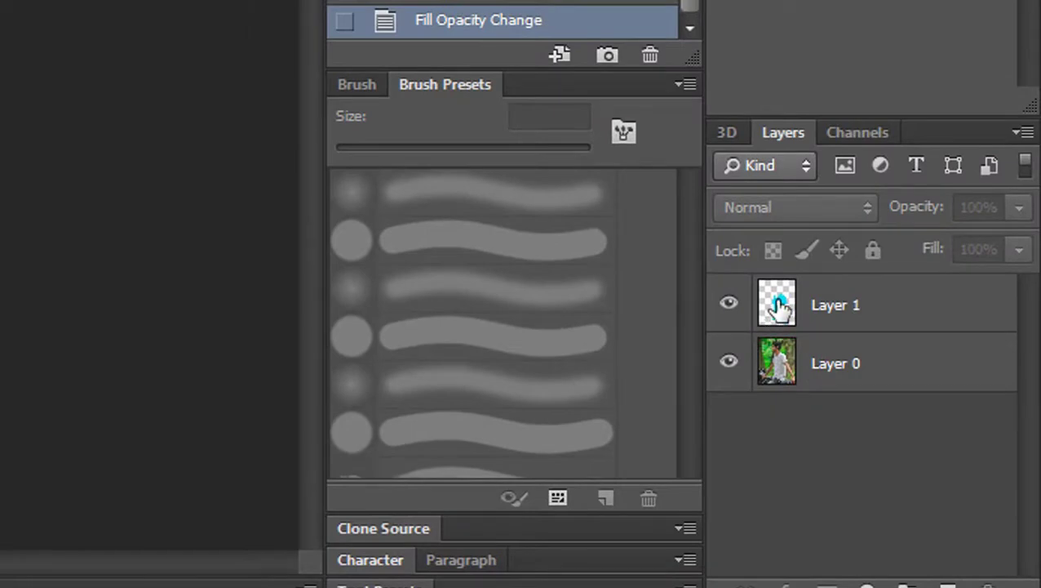
Reload the shirt selection from Layer 1 and make orange #efaf02 the brush colour
left_click(778, 308, "ctrl")
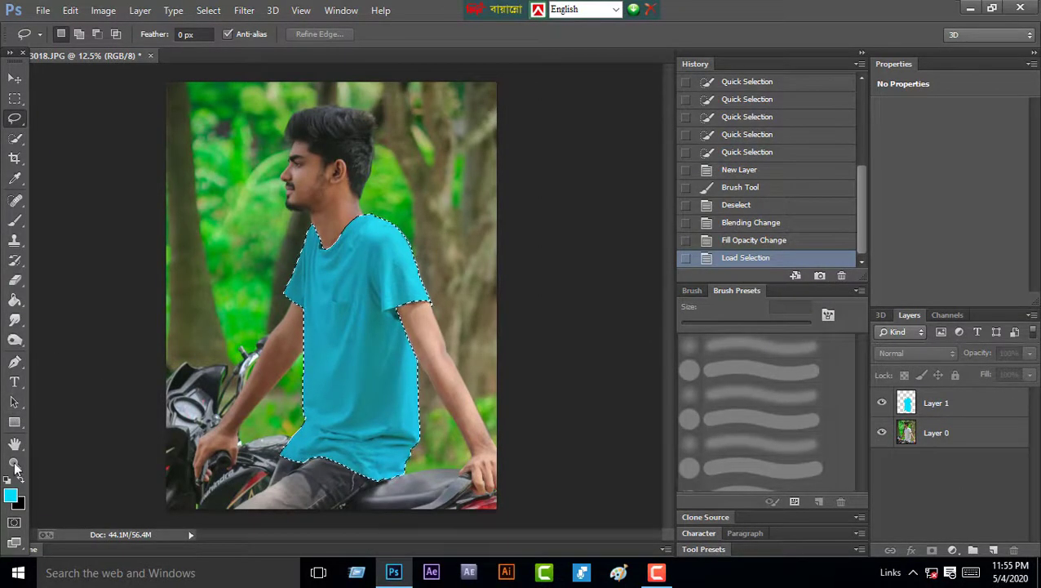
left_click(12, 494)
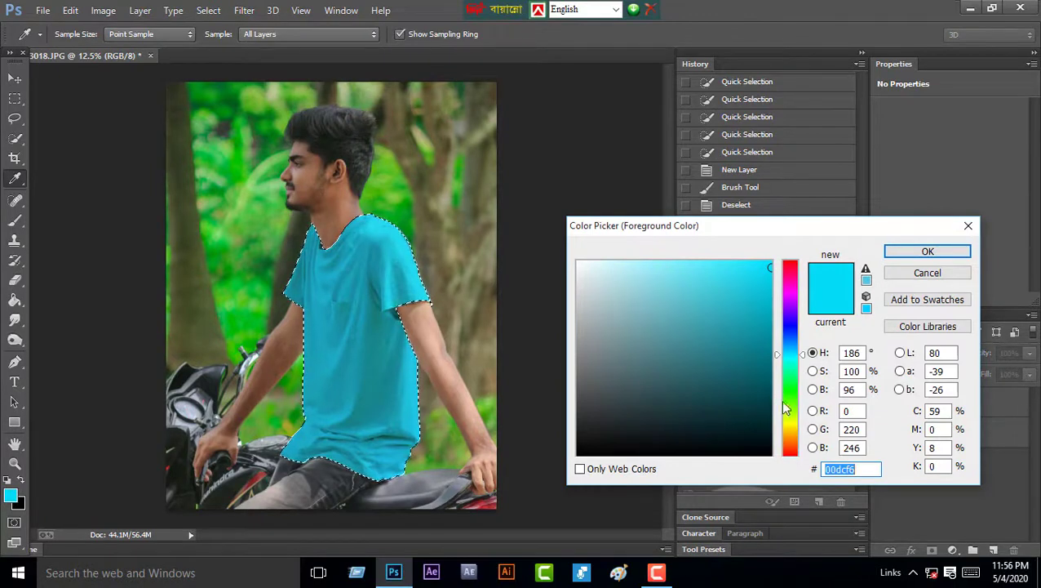
left_click_drag(790, 400, 792, 438)
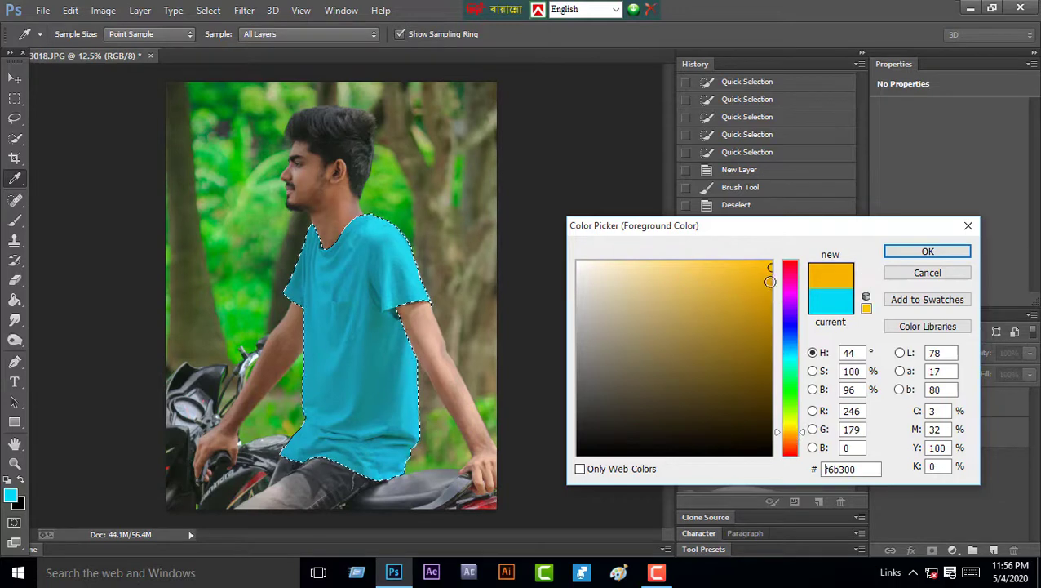
left_click_drag(772, 271, 769, 274)
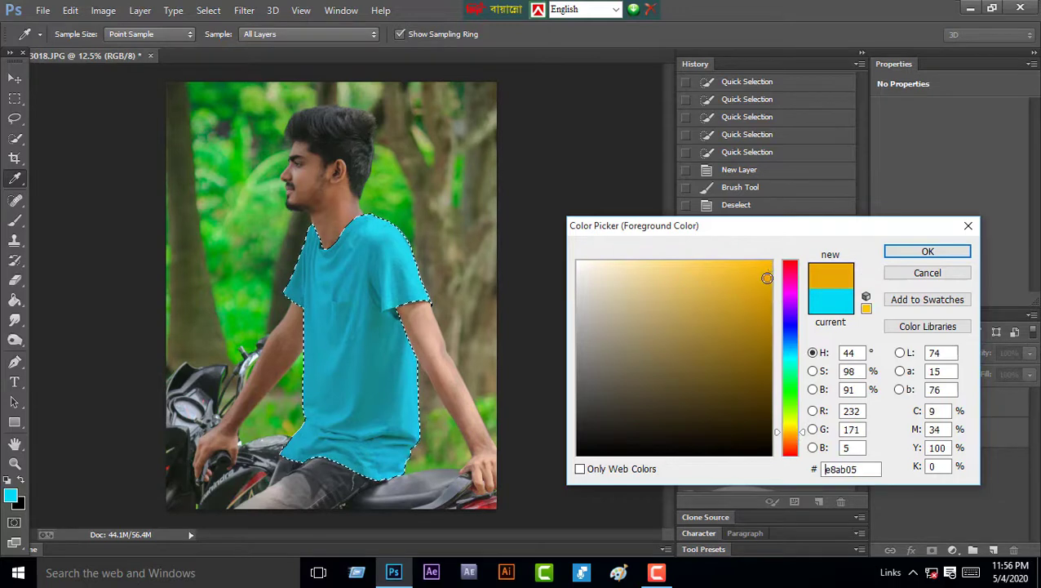
left_click(890, 252)
key("l")
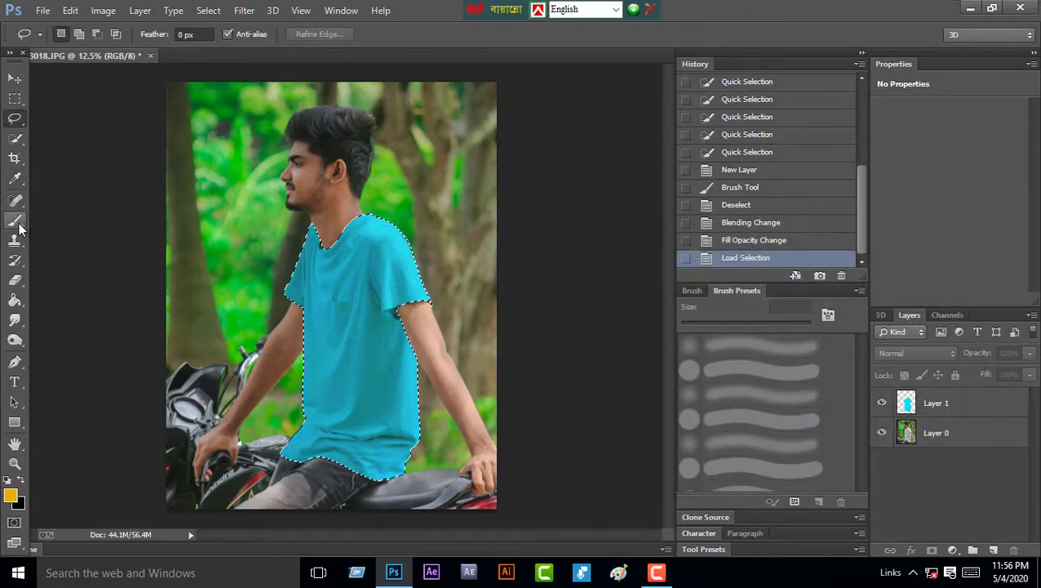
key("b")
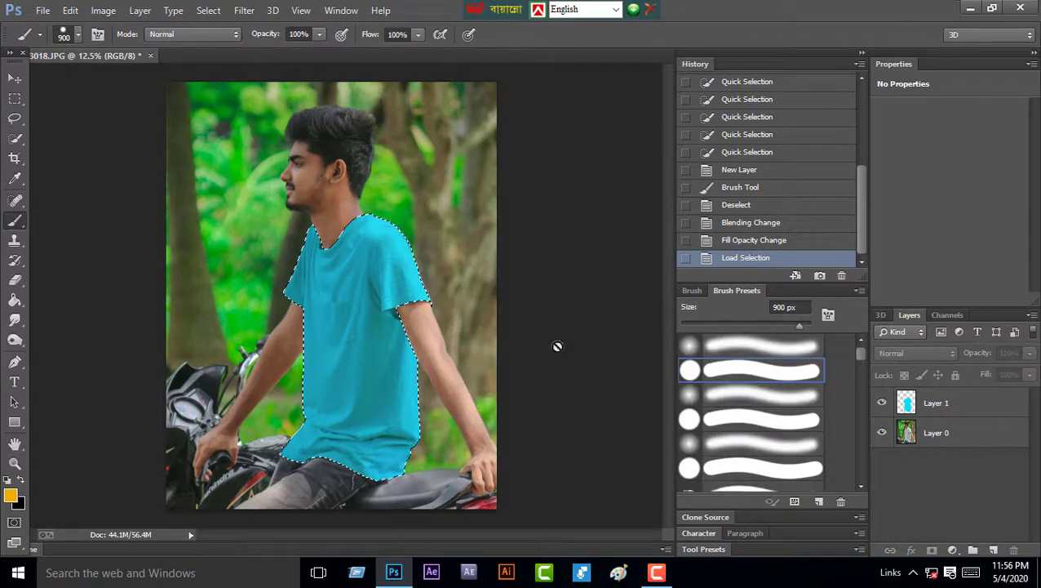
Paint the whole selected shirt orange on Layer 1
left_click(970, 408)
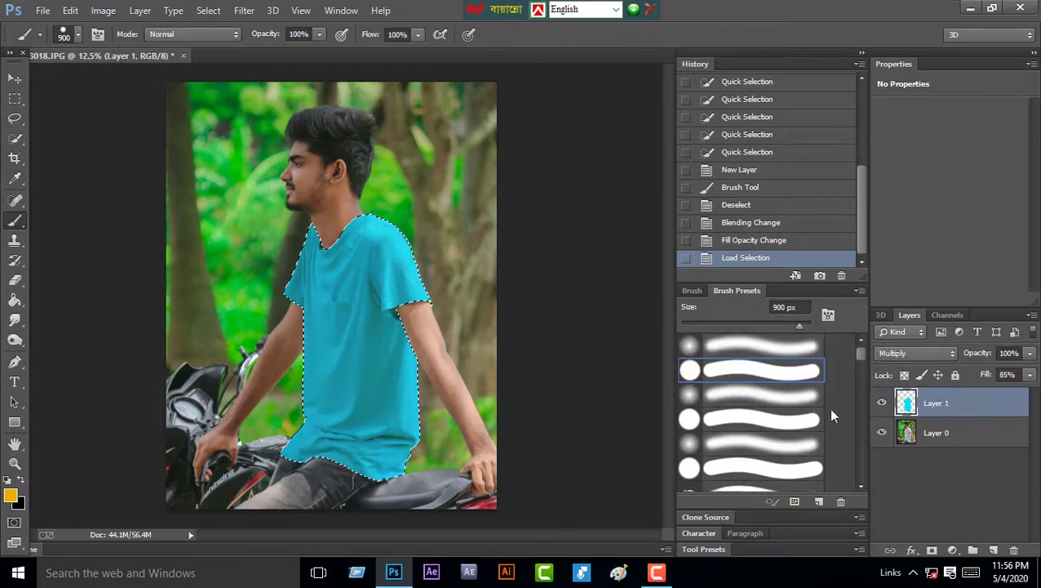
left_click_drag(326, 279, 407, 271)
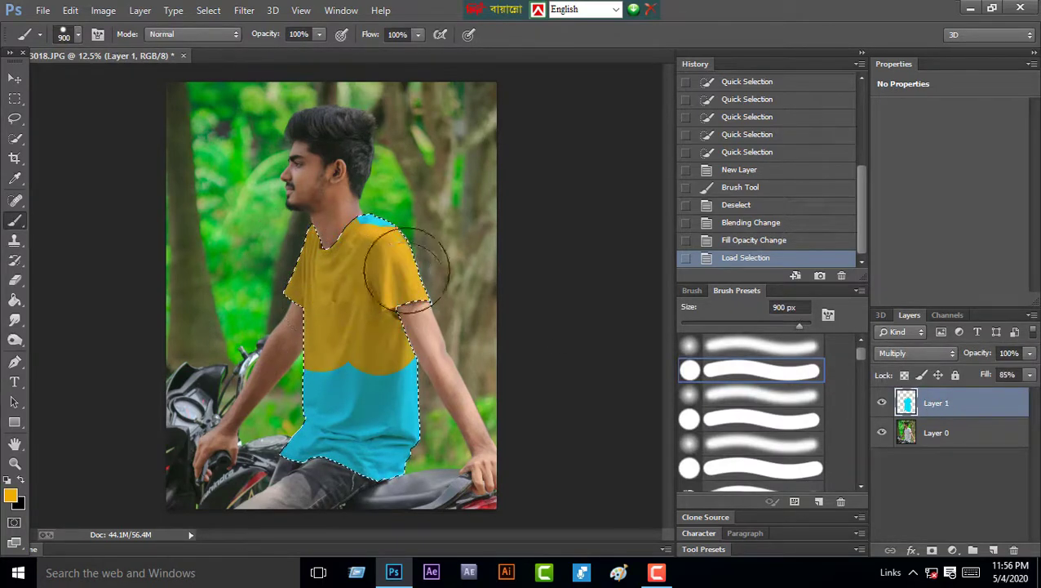
left_click_drag(408, 271, 404, 424)
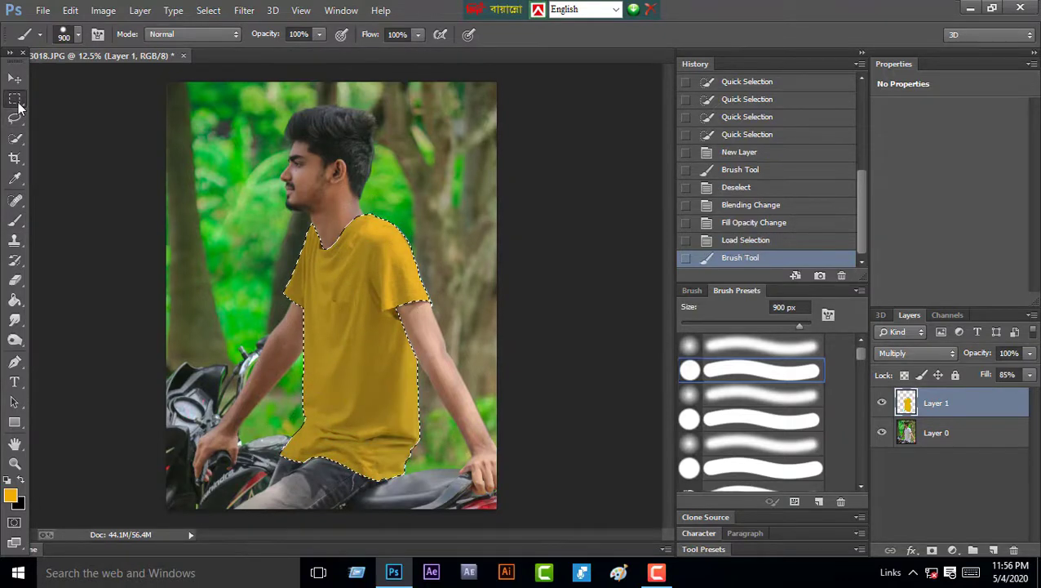
Remove the selection around the orange shirt
left_click(14, 99)
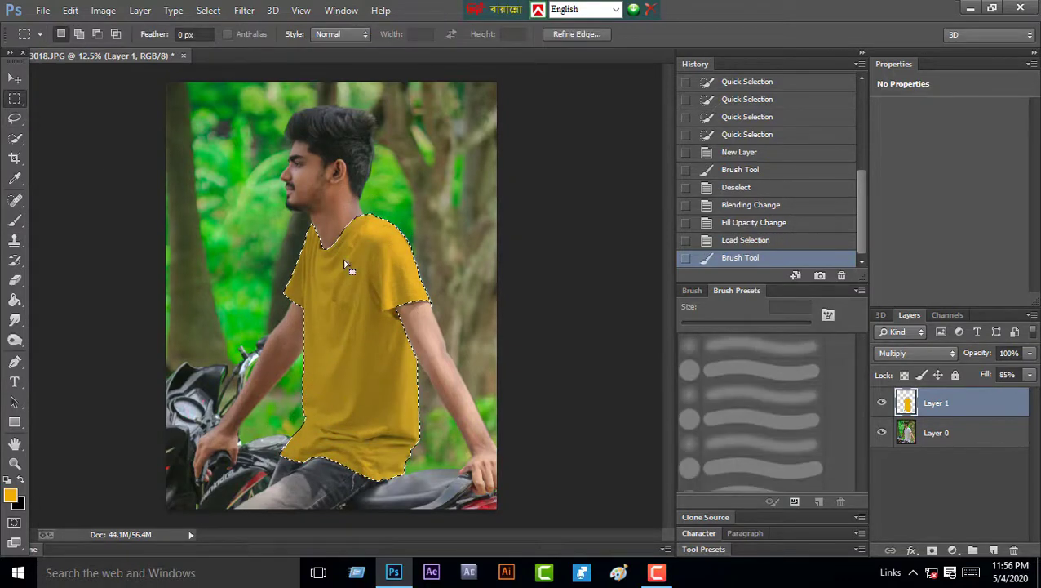
right_click(349, 232)
left_click(383, 241)
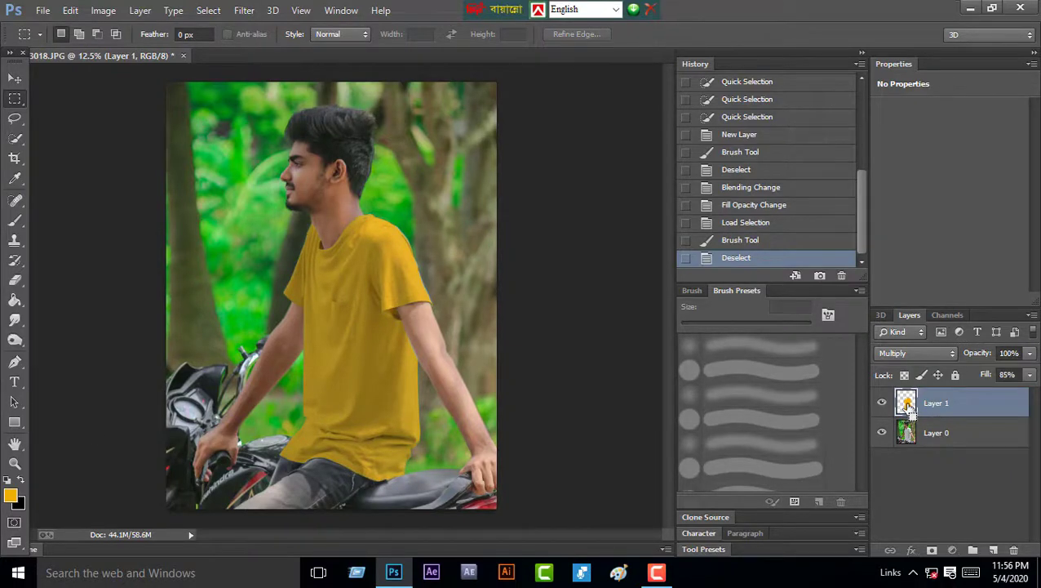
Reload the shirt selection from Layer 1 and set the brush colour to blue #023fef
left_click(908, 405, "ctrl")
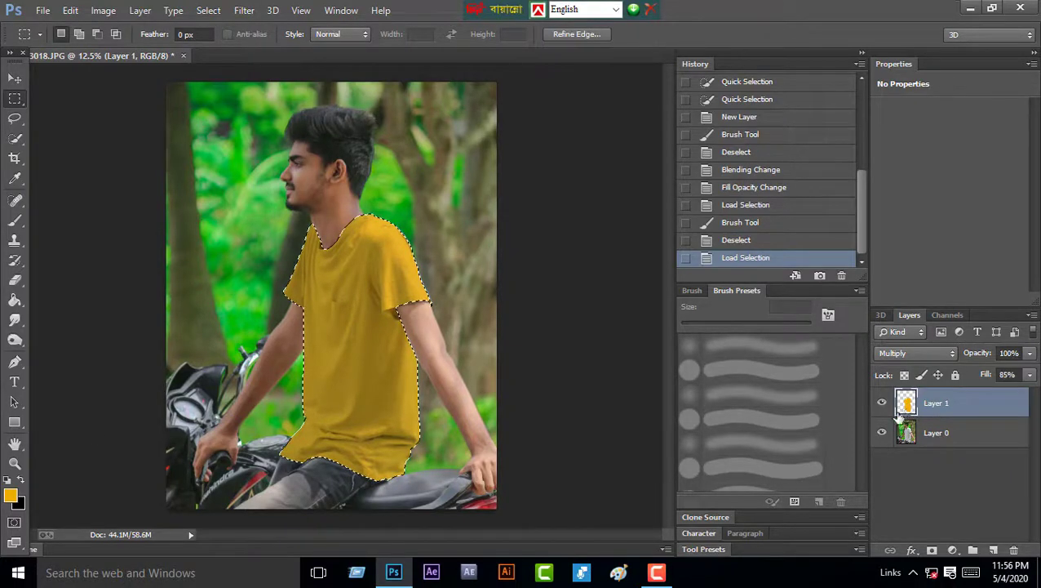
left_click(14, 221)
left_click(10, 495)
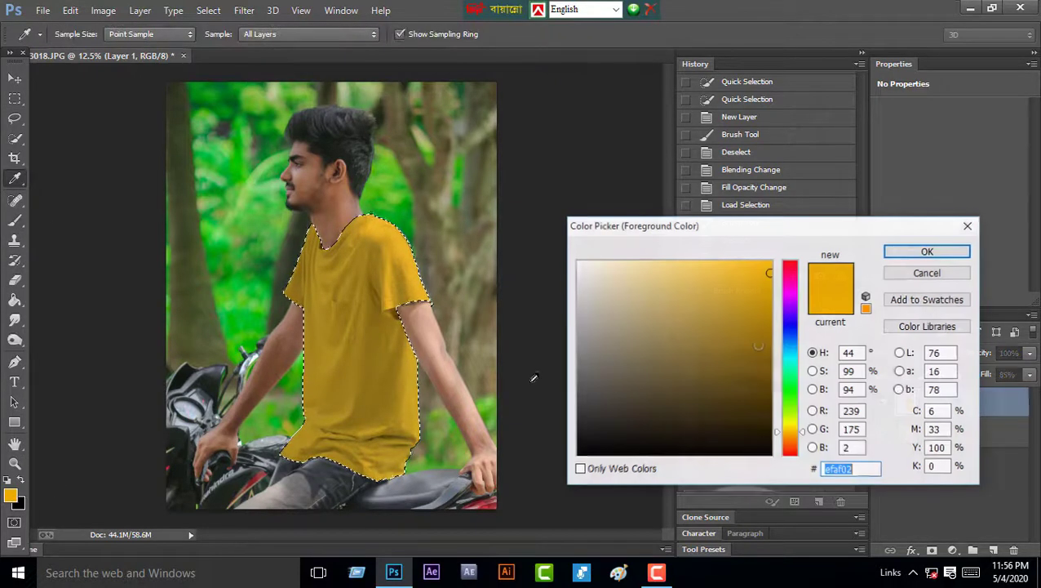
left_click(792, 392)
left_click_drag(789, 391, 789, 333)
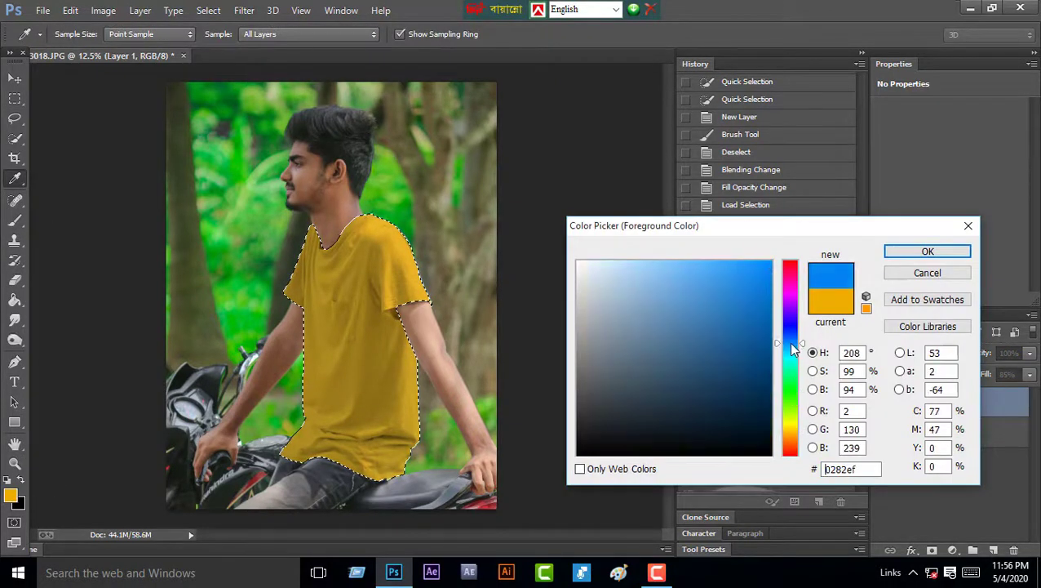
left_click(928, 251)
Paint the shirt blue, then deselect it
mouse_move(361, 326)
left_mouse_down()
mouse_move(319, 450)
mouse_move(384, 407)
left_mouse_up()
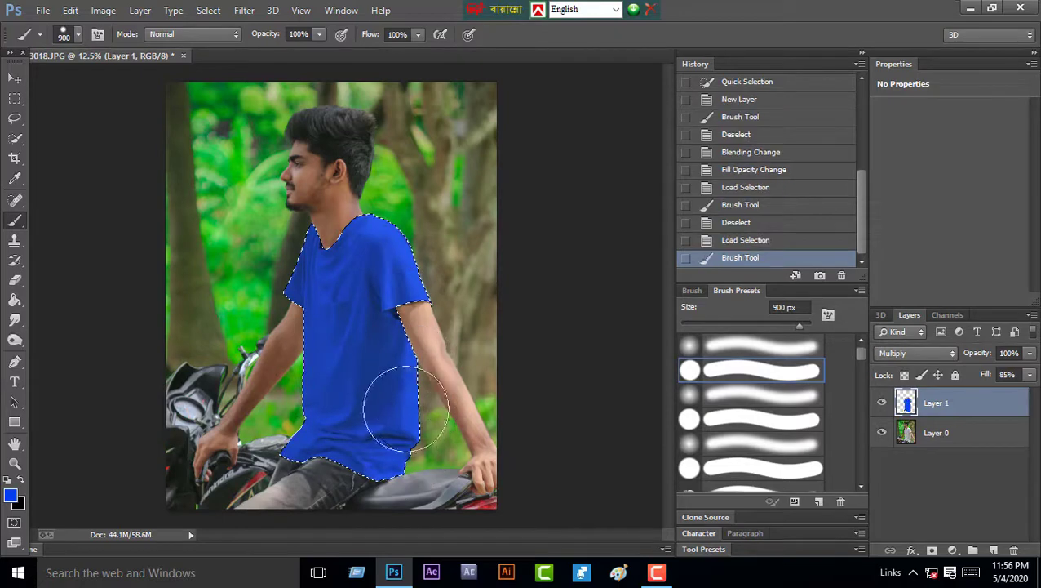
key("m")
right_click(315, 231)
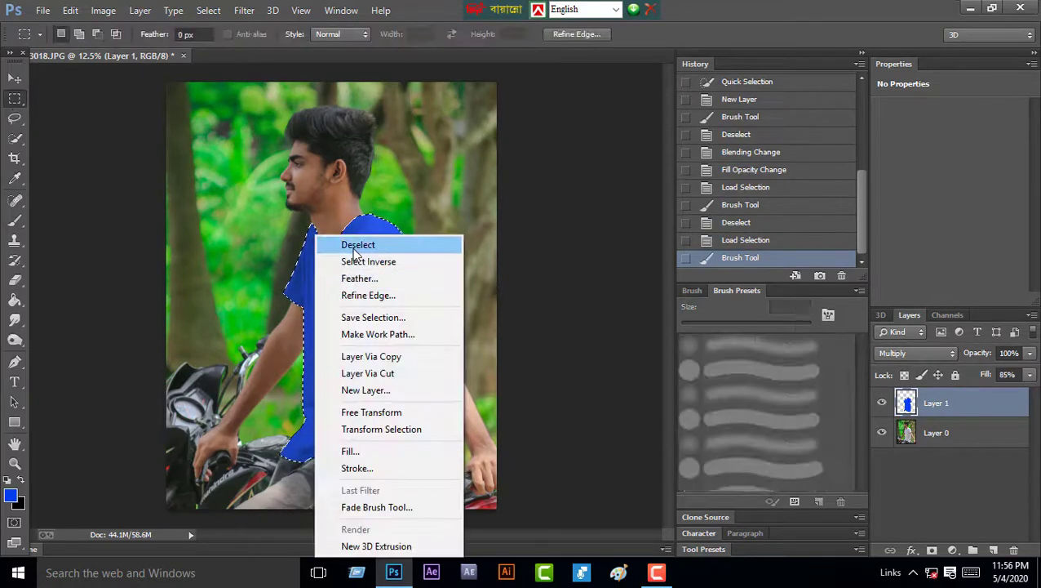
left_click(348, 237)
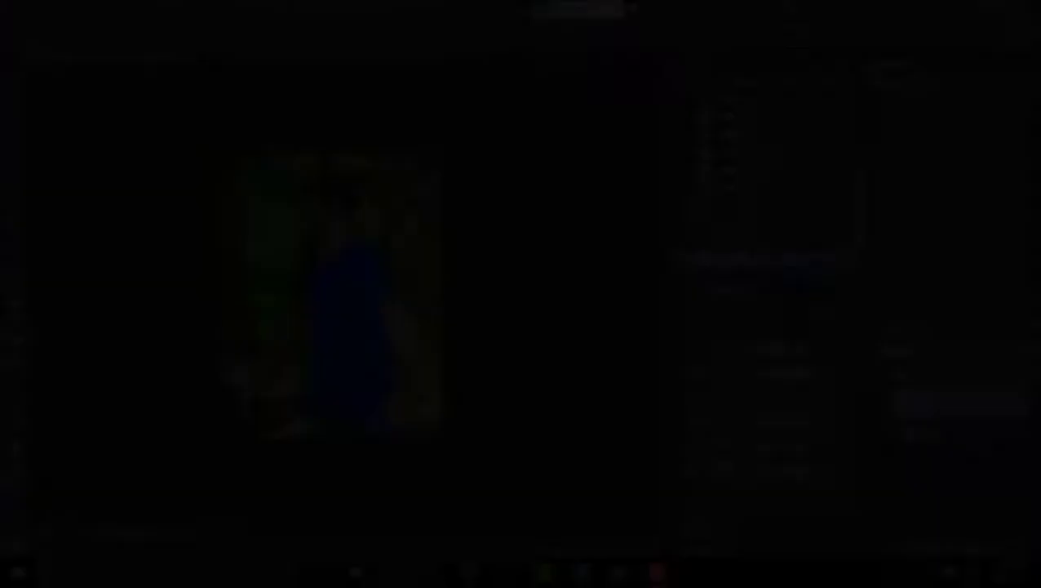